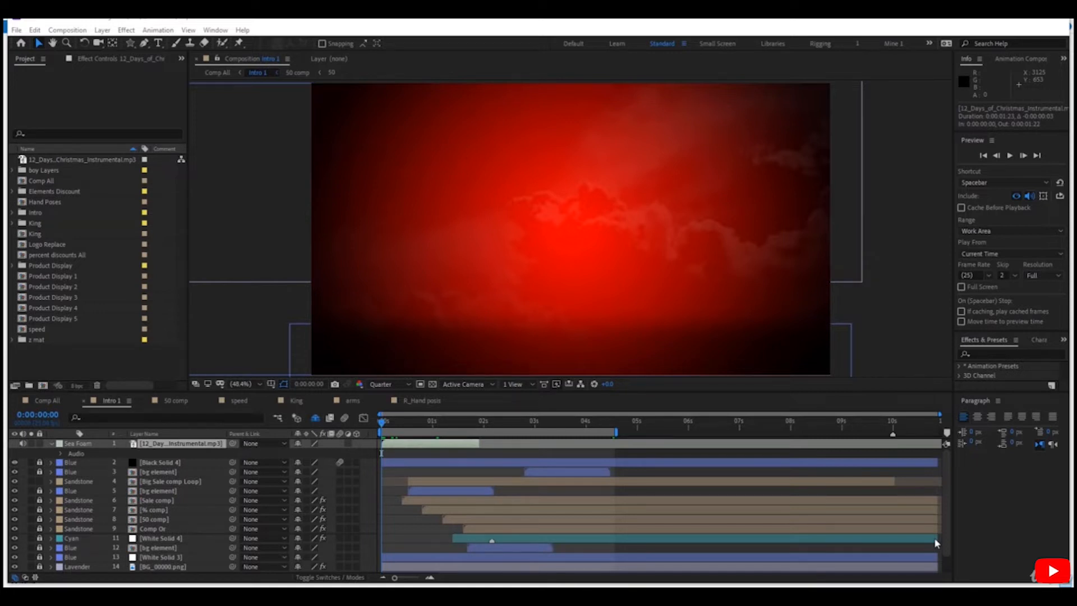
right_click(197, 445)
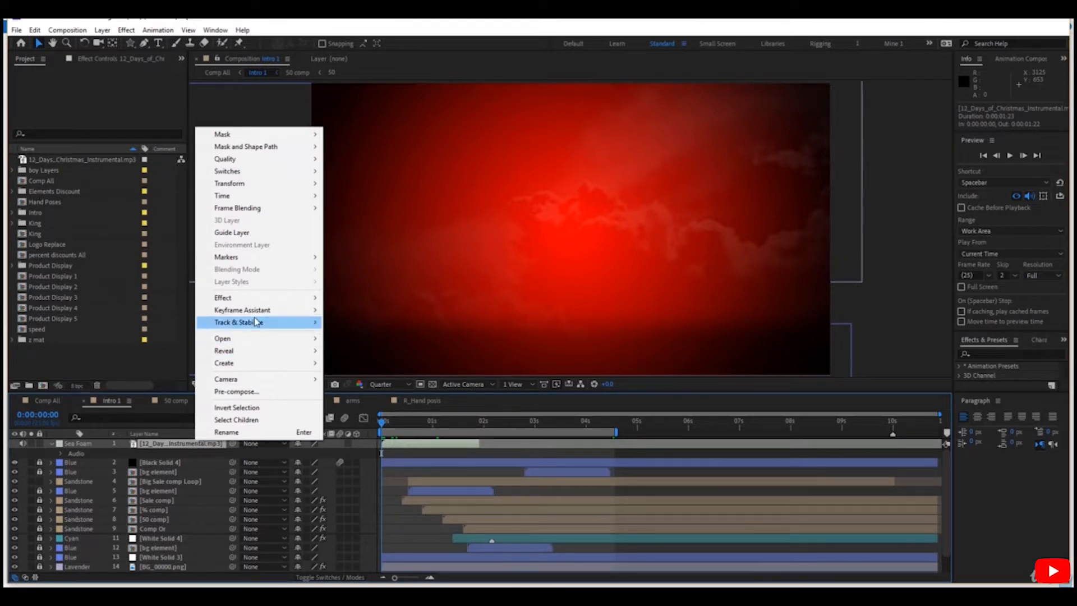
click(181, 467)
right_click(178, 471)
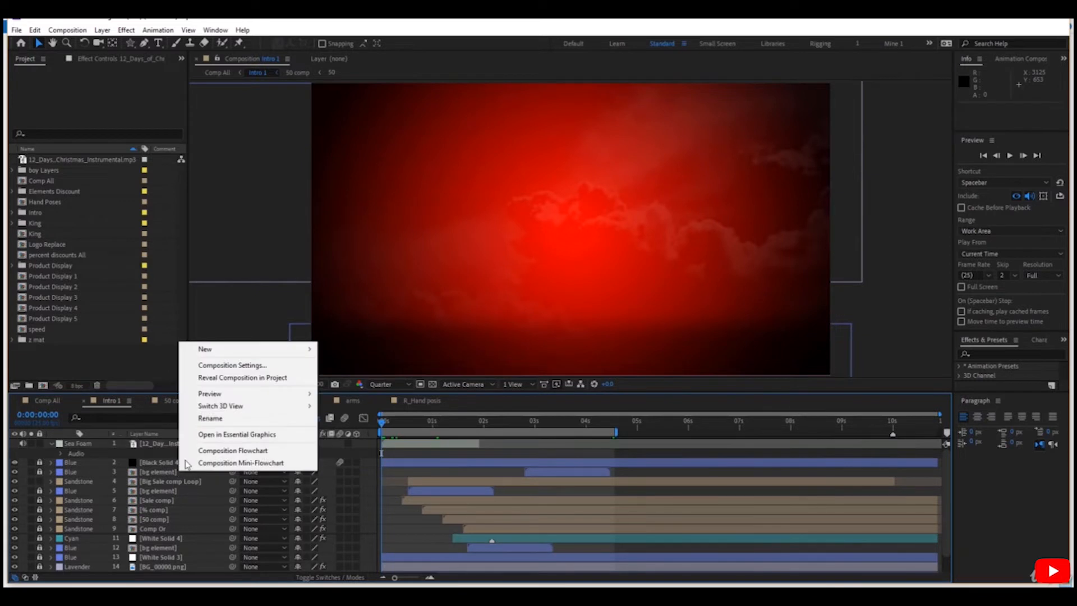
click(170, 452)
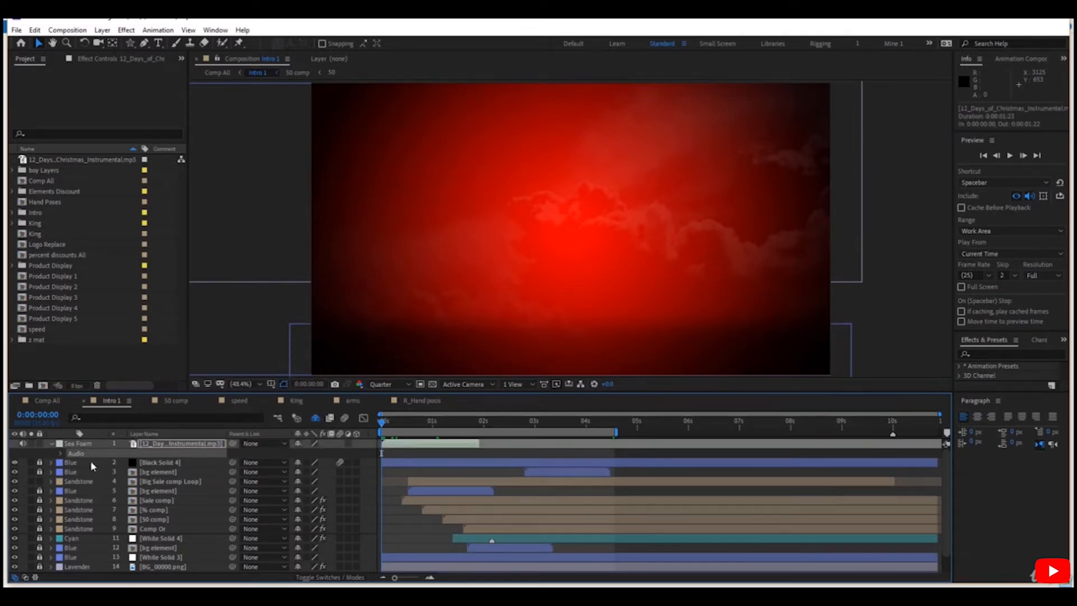
- Unlock the Black Solid 4 layer in the Intro 1 composition
click(40, 463)
right_click(163, 462)
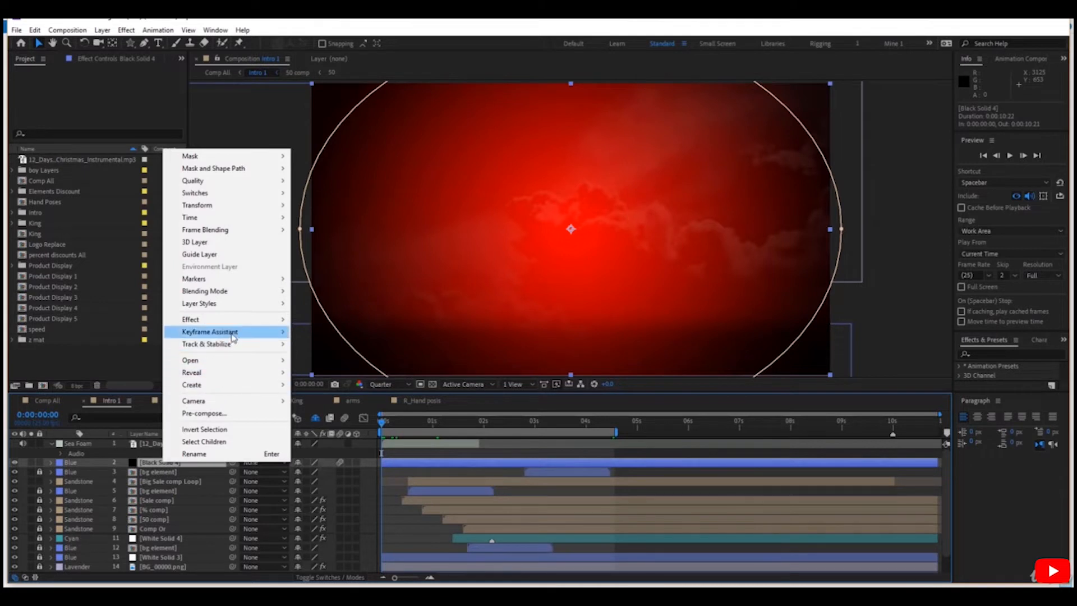
mouse_move(233, 335)
click(143, 443)
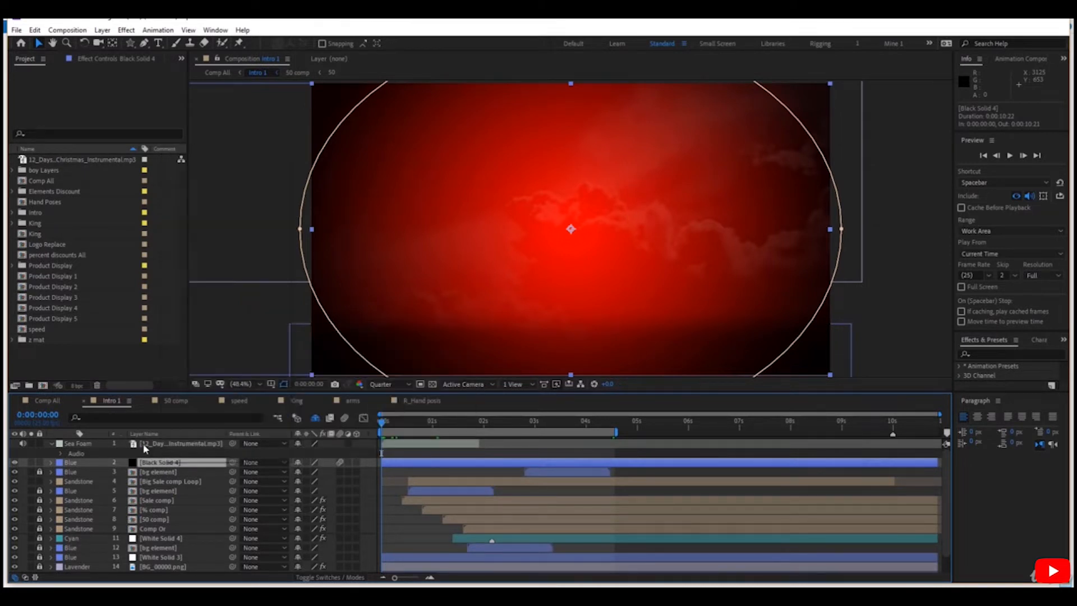
- Convert the audio of the 12 Days of Christmas instrumental MP3 layer to keyframes
click(143, 443)
right_click(170, 447)
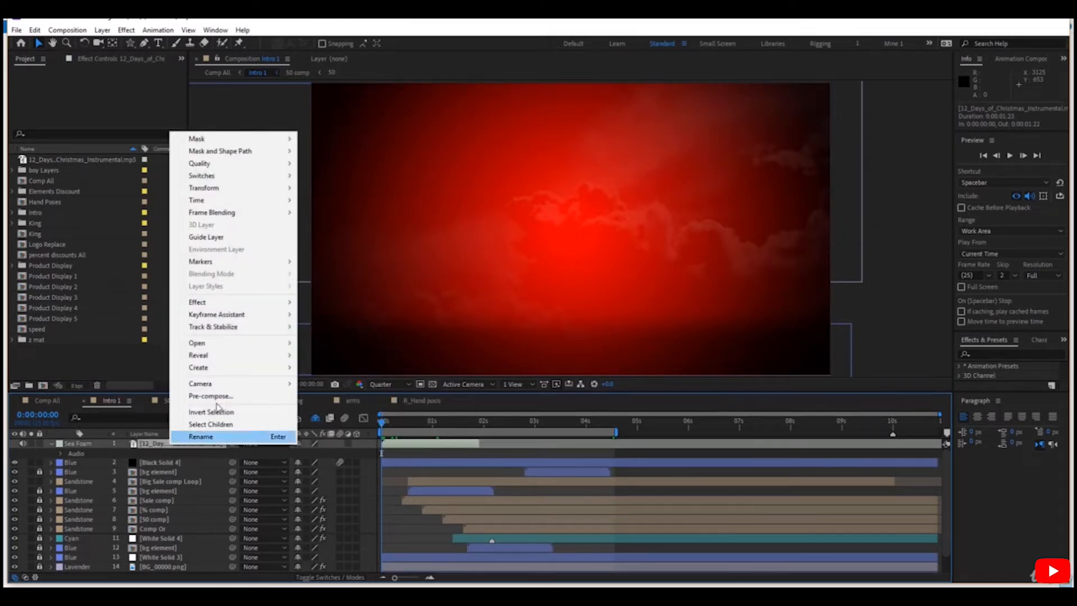
mouse_move(259, 315)
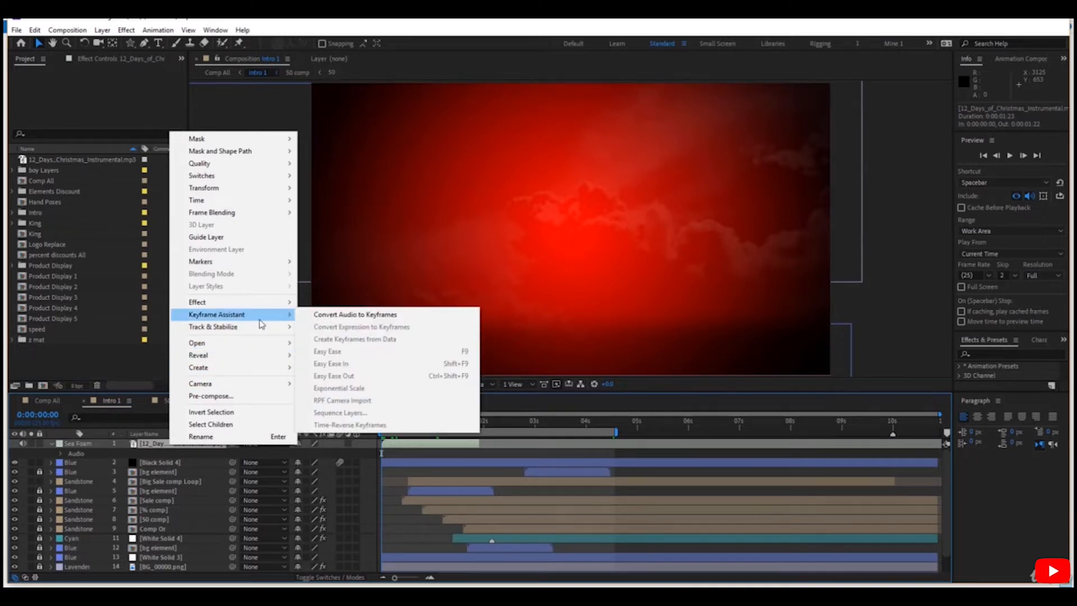
click(329, 317)
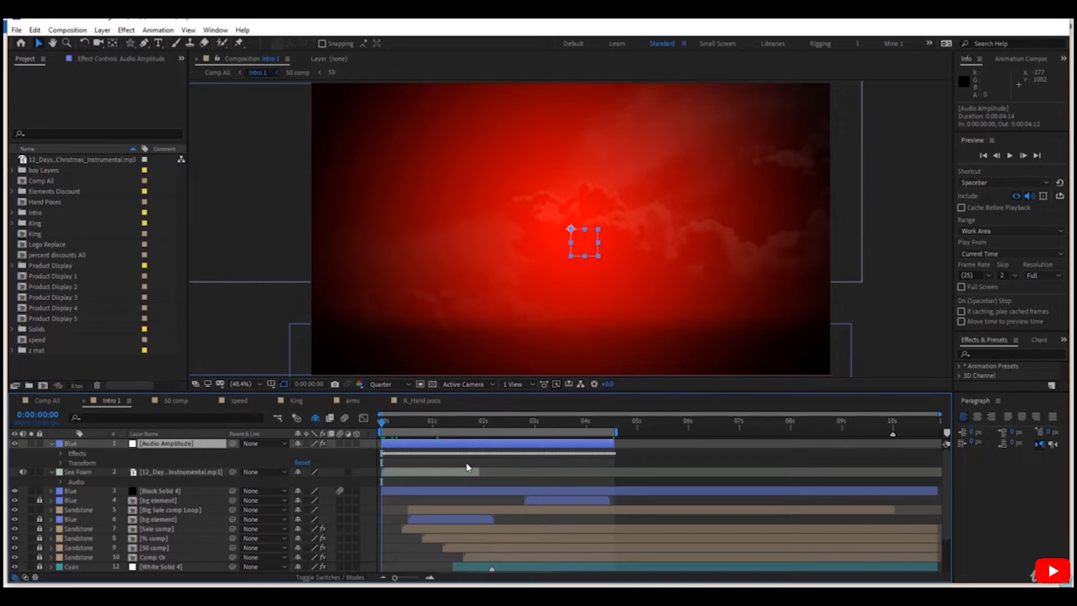
- Open the speed composition and preview the circle's motion along its path
click(240, 400)
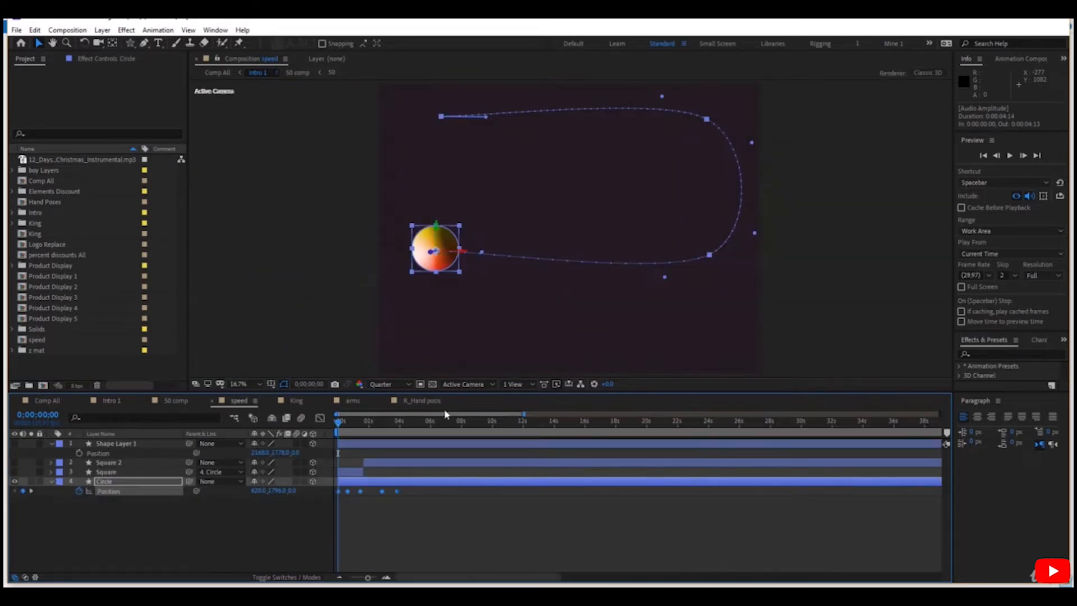
click(387, 512)
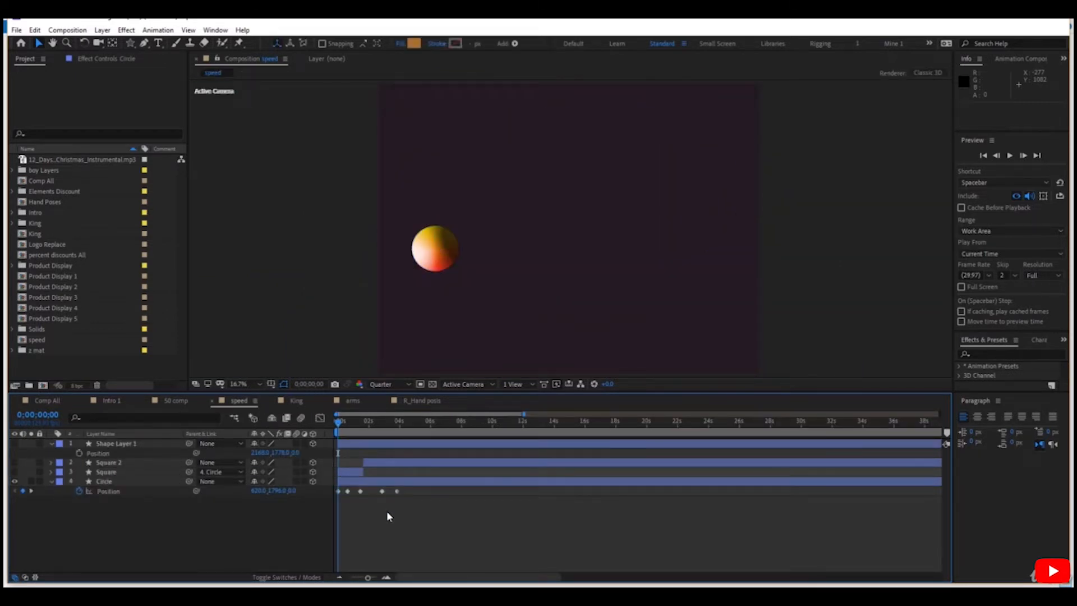
key(space)
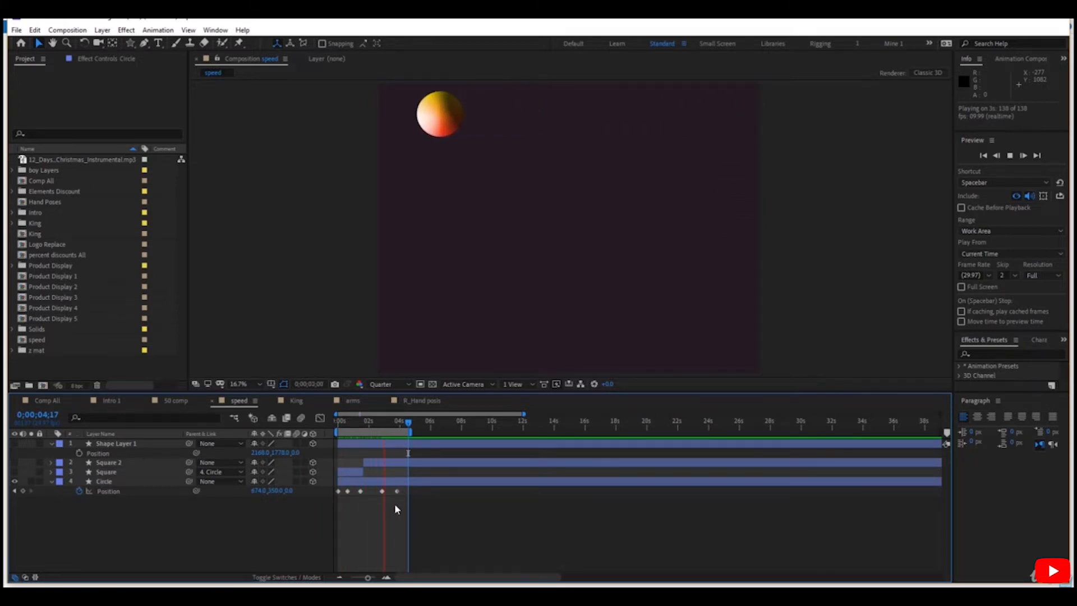
key(space)
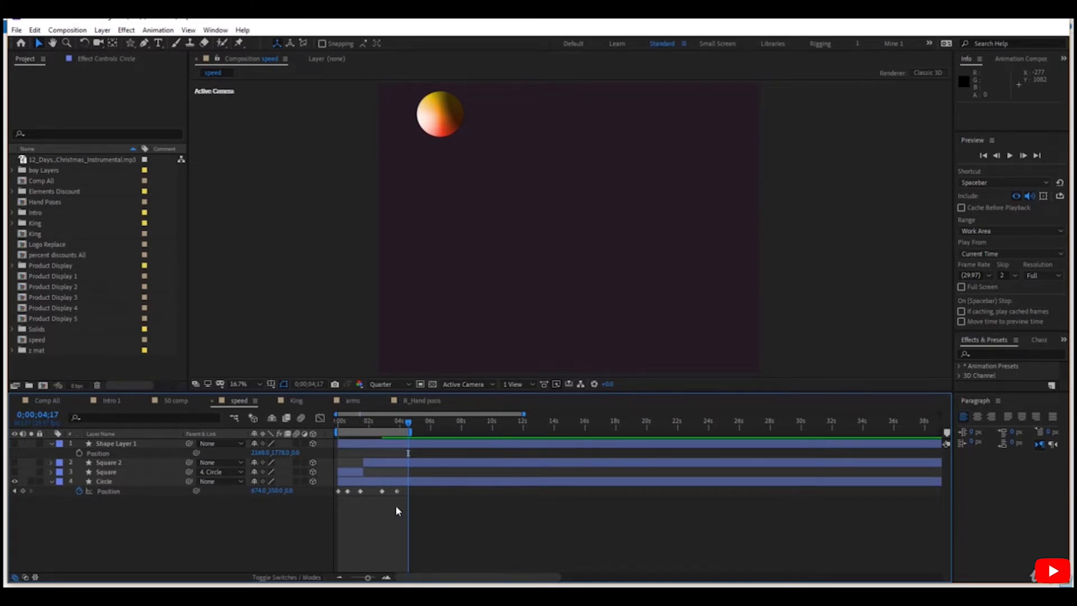
- Apply Easy Ease Out to the first position keyframe of the Circle layer
drag(398, 506, 335, 486)
right_click(339, 489)
click(344, 507)
right_click(338, 490)
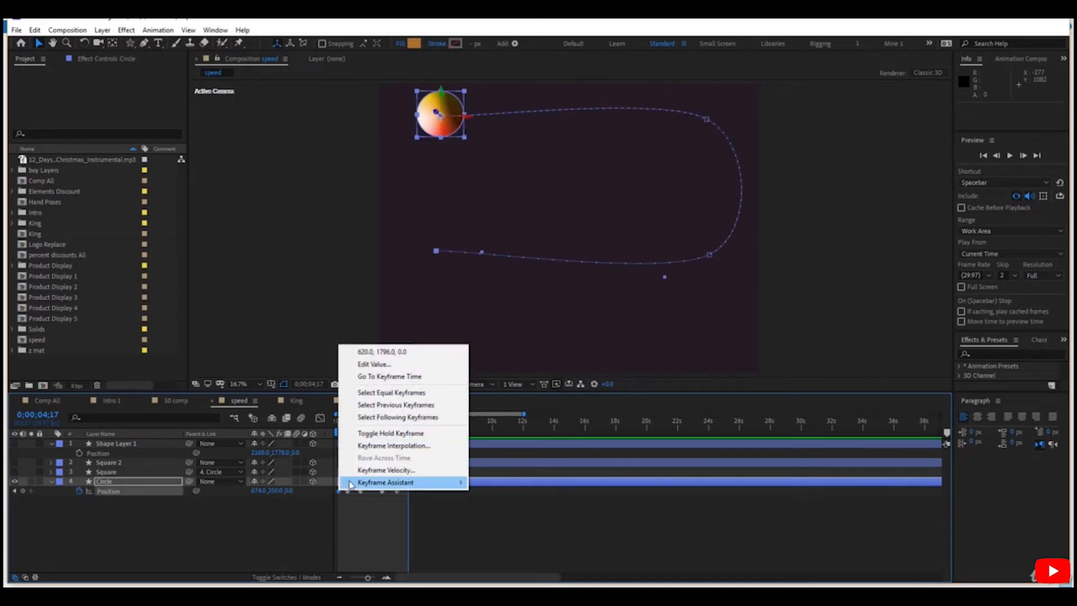
mouse_move(412, 486)
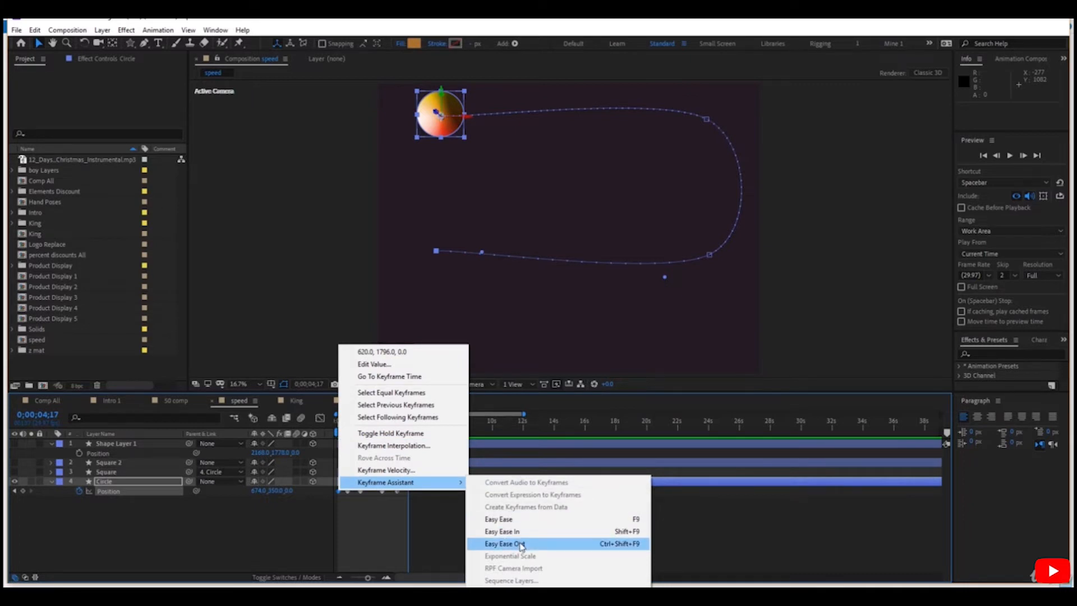
click(520, 545)
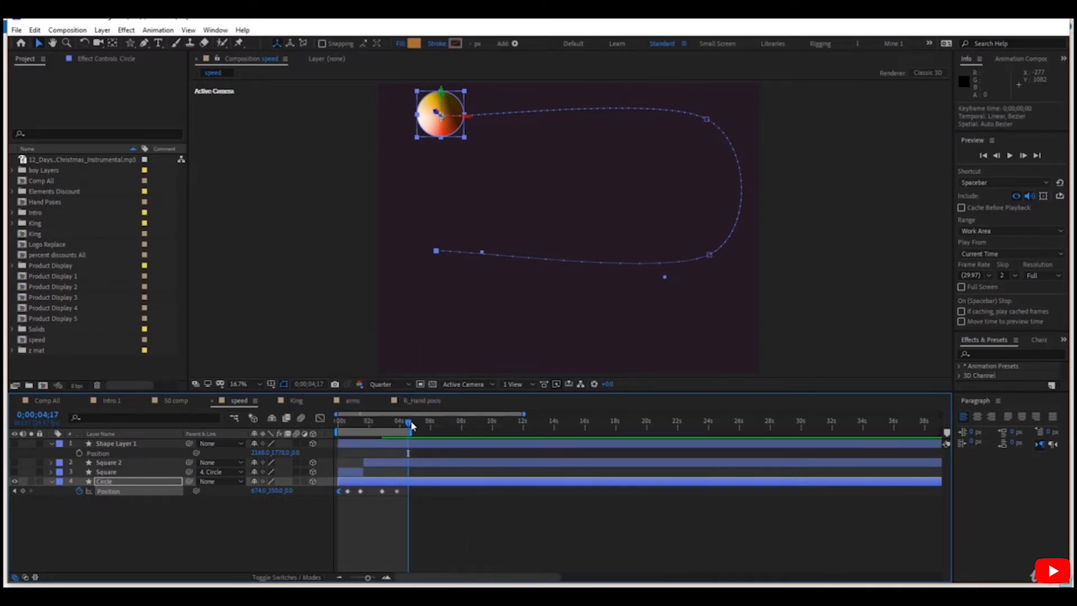
- Move the Circle's second position keyframe to 0;00;01;18 and the third to just past 2 seconds, and preview the motion
drag(410, 421, 399, 421)
key(space)
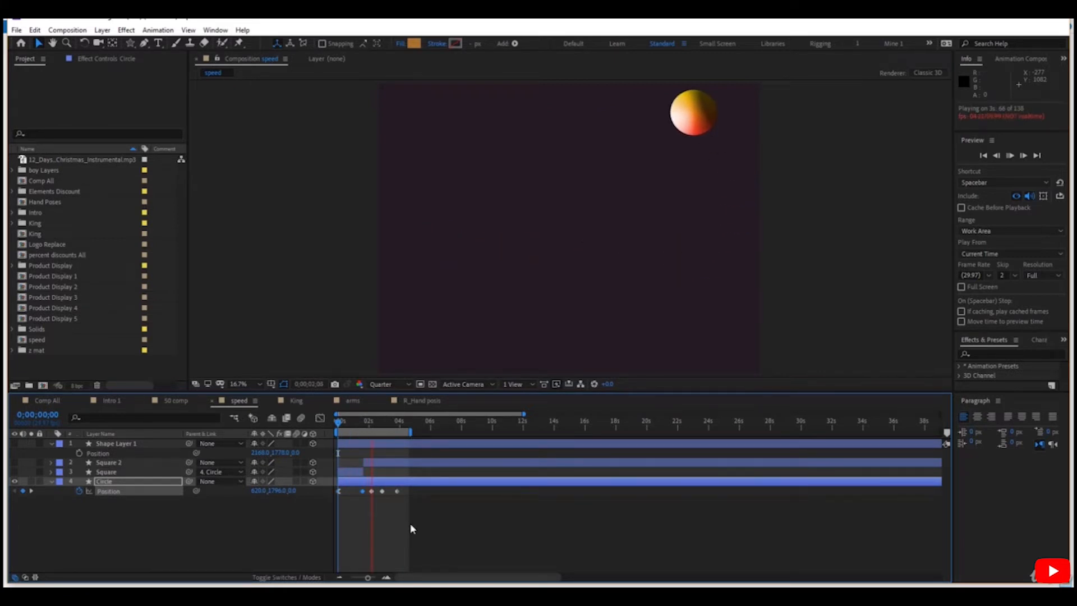
key(space)
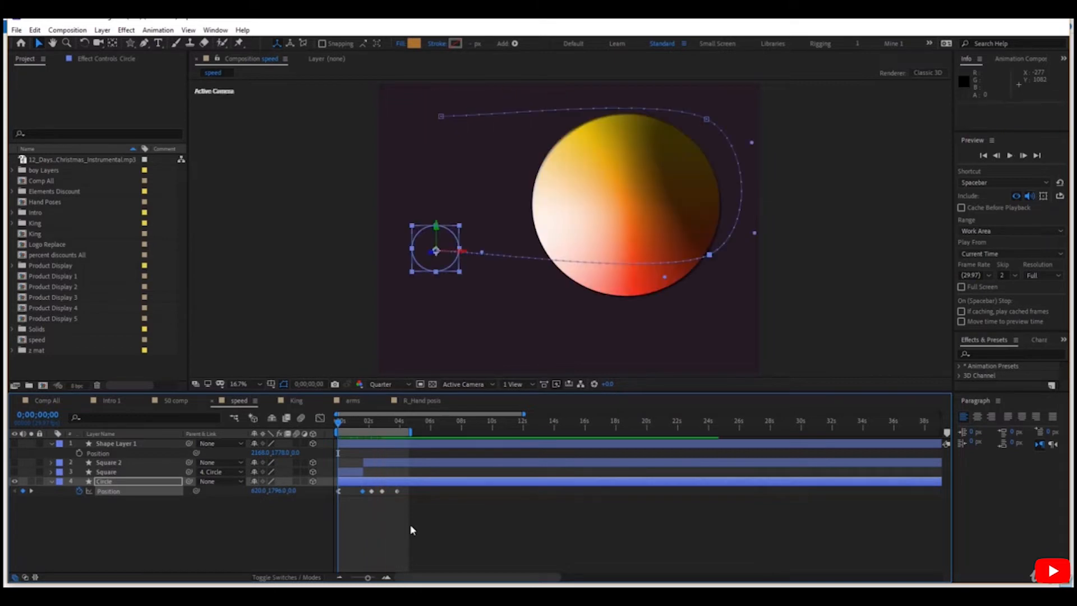
key(space)
click(401, 507)
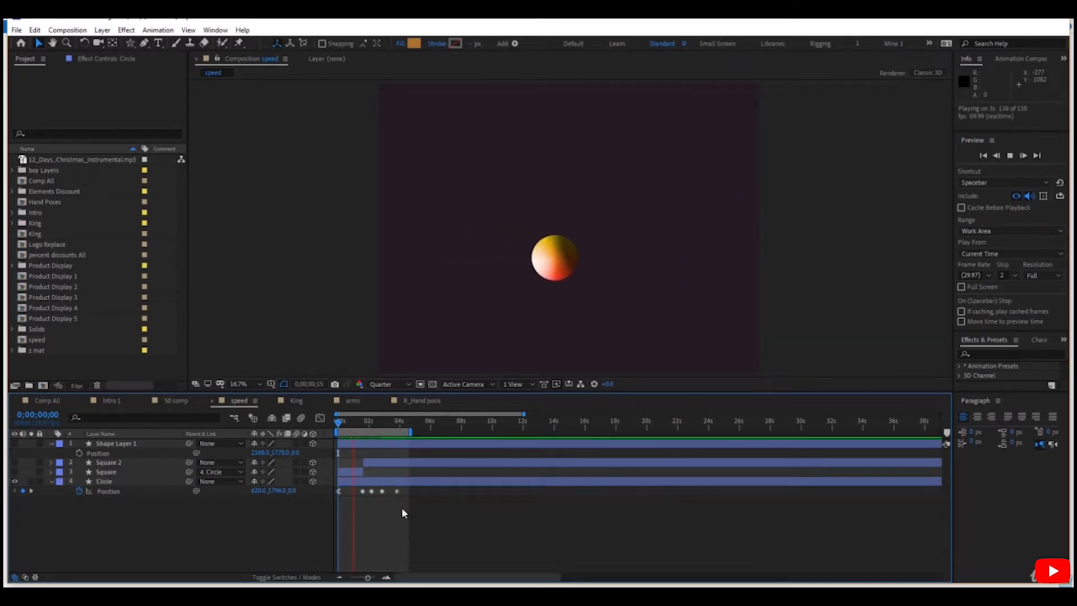
- Apply Easy Ease In to the Circle's last position keyframe, and move that keyframe to slightly past 4 seconds
click(397, 491)
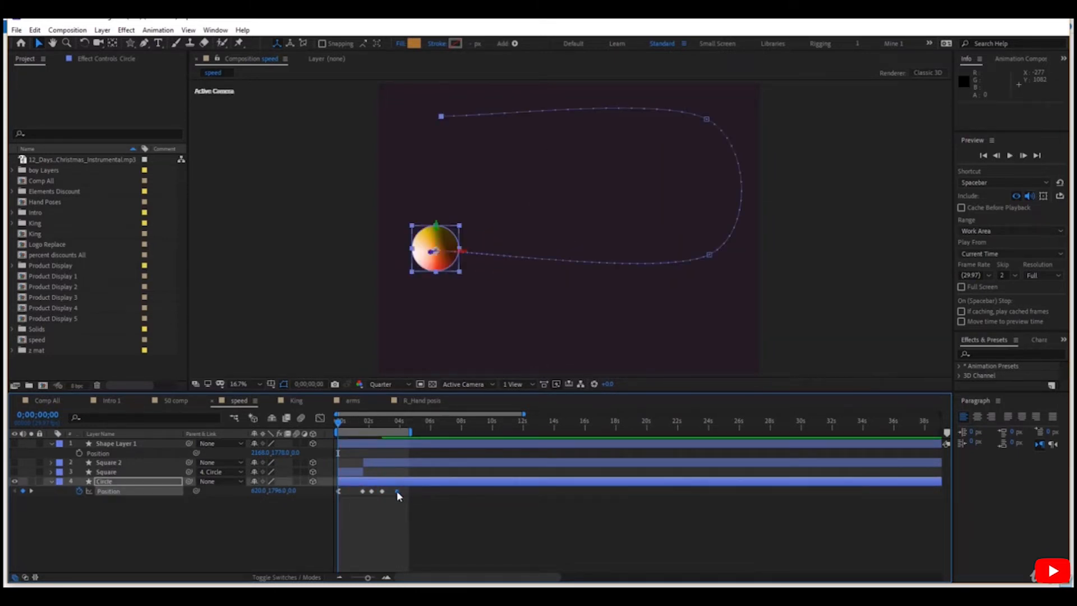
right_click(401, 492)
mouse_move(452, 485)
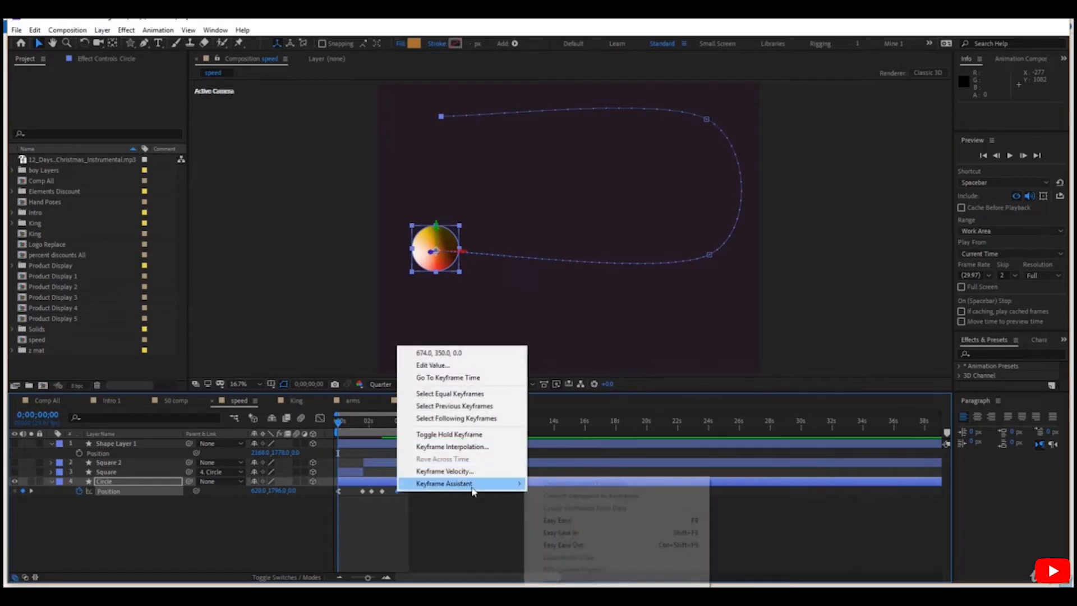
click(590, 532)
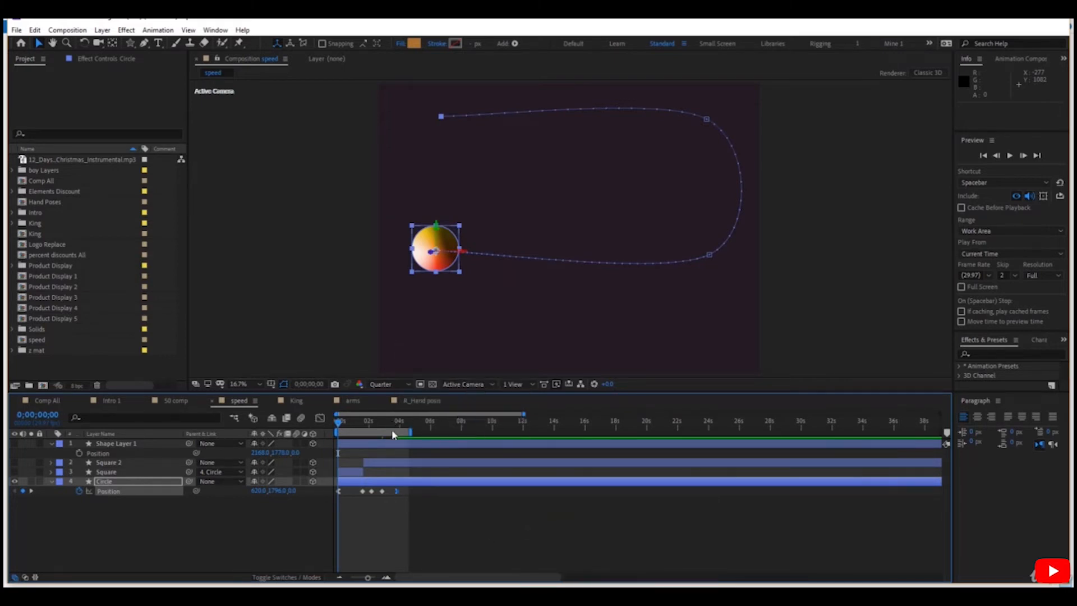
key(space)
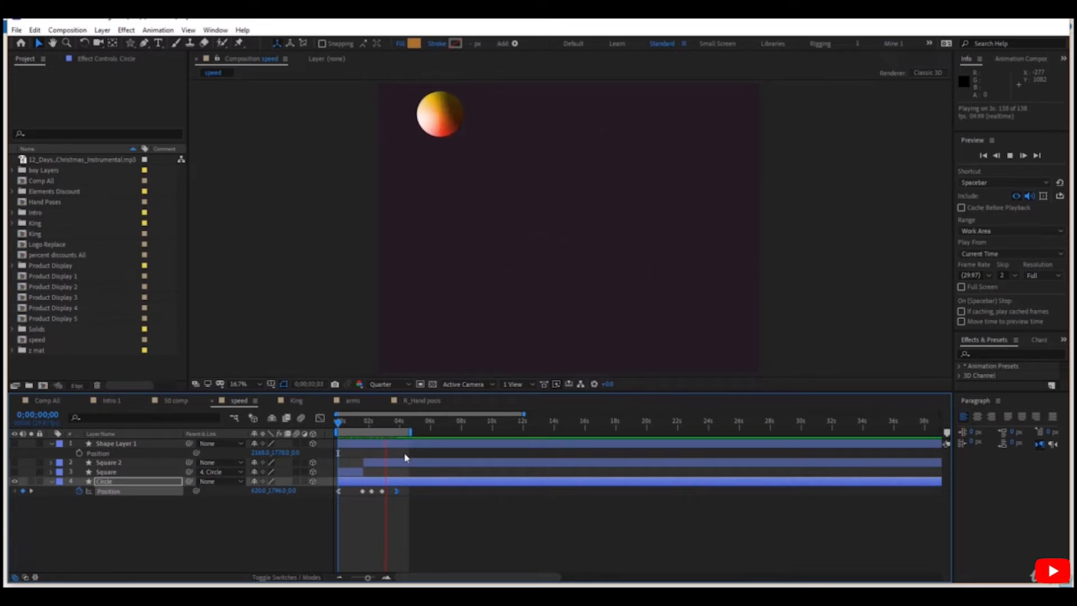
key(space)
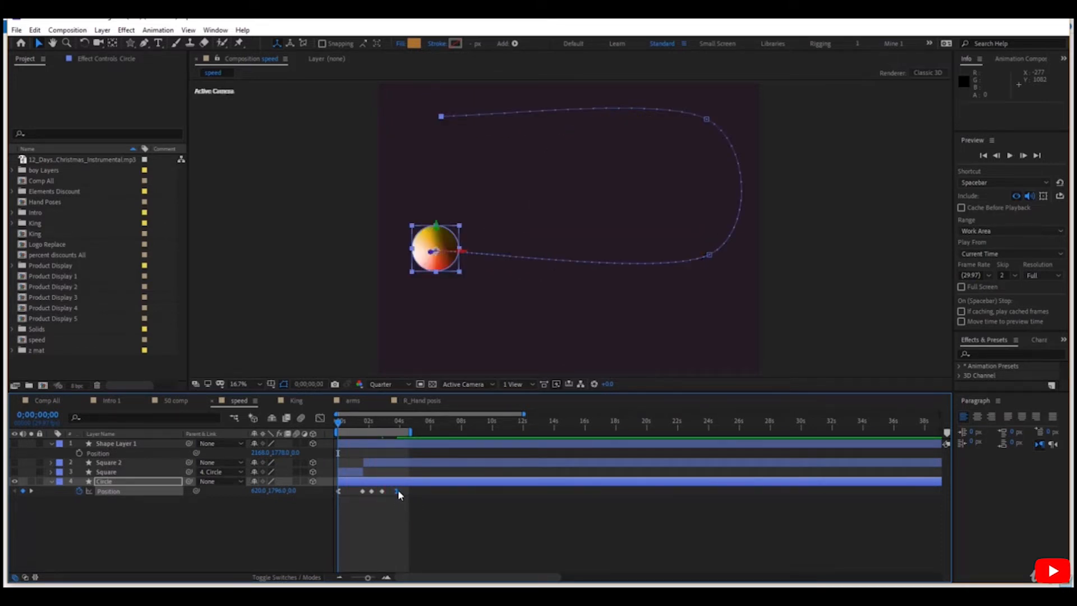
click(400, 491)
click(409, 514)
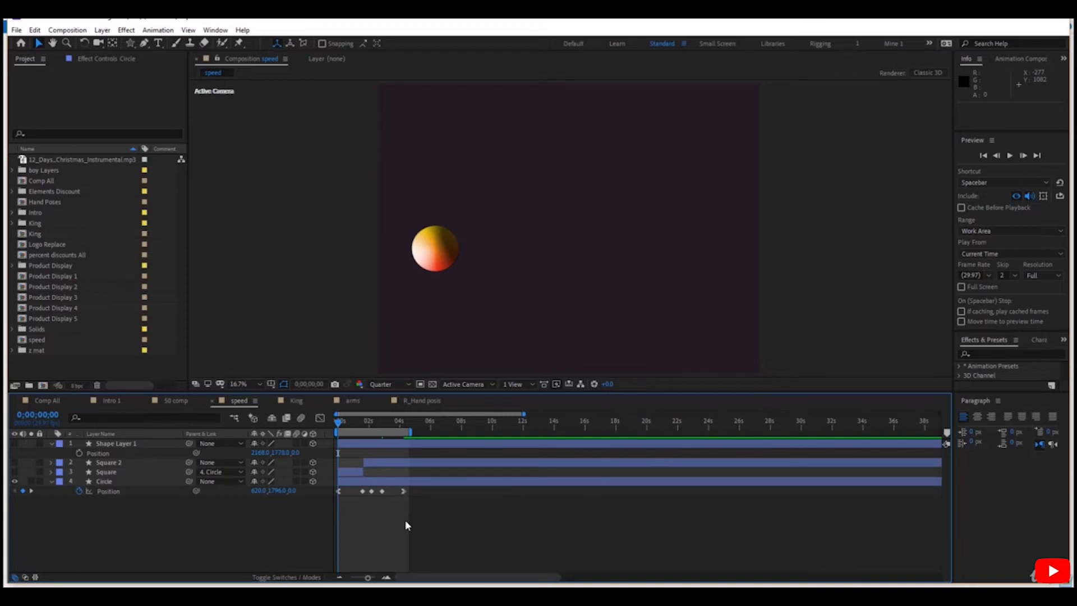
right_click(338, 491)
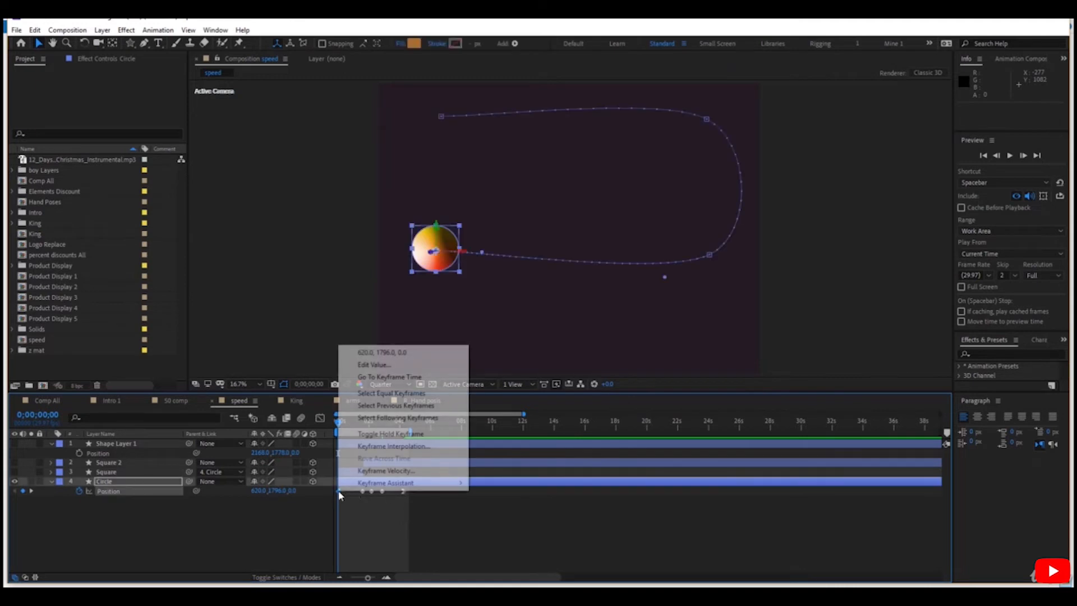
mouse_move(411, 486)
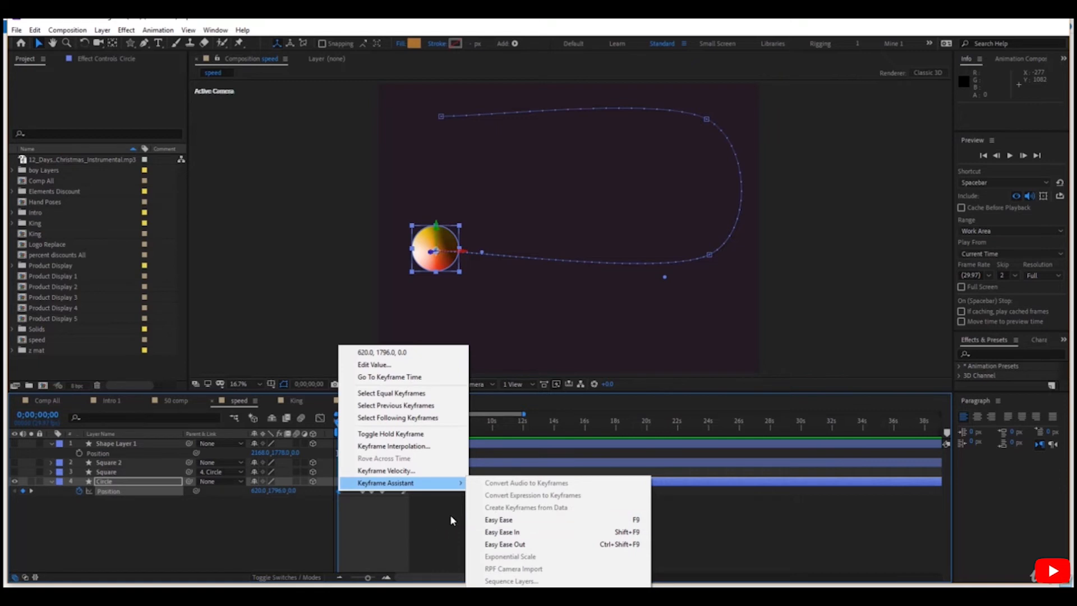
click(404, 519)
- Apply Easy Ease to all of the Circle's position keyframes and preview the eased motion
drag(405, 517, 338, 488)
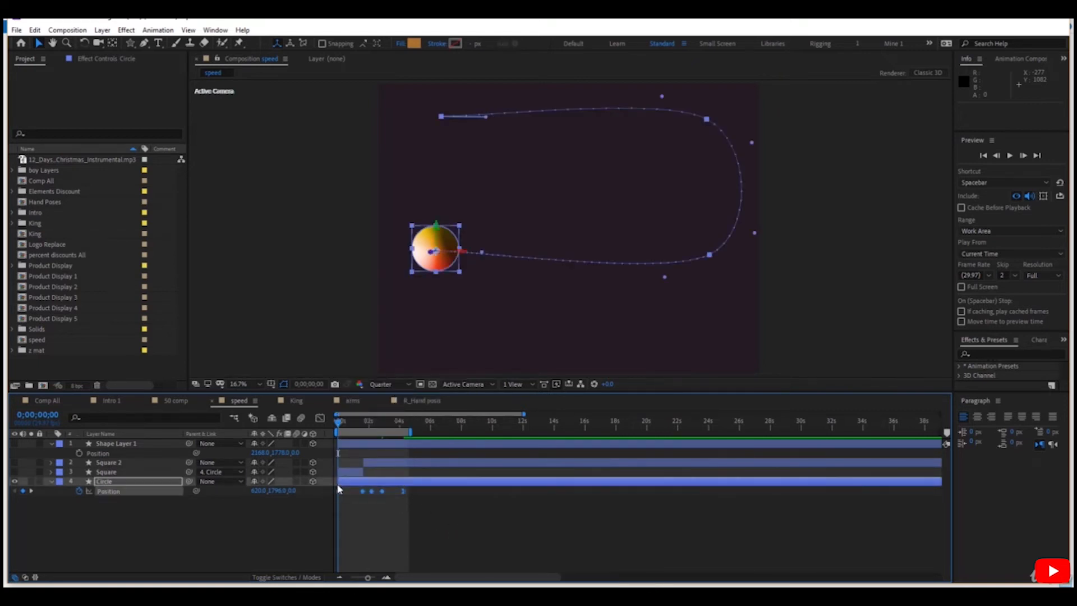
right_click(382, 491)
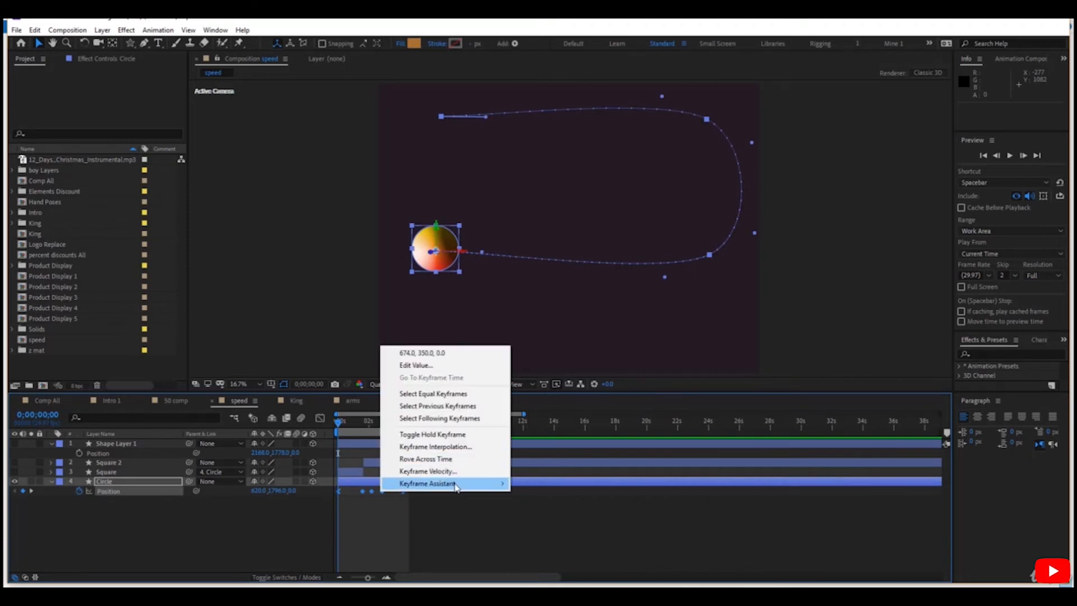
mouse_move(456, 486)
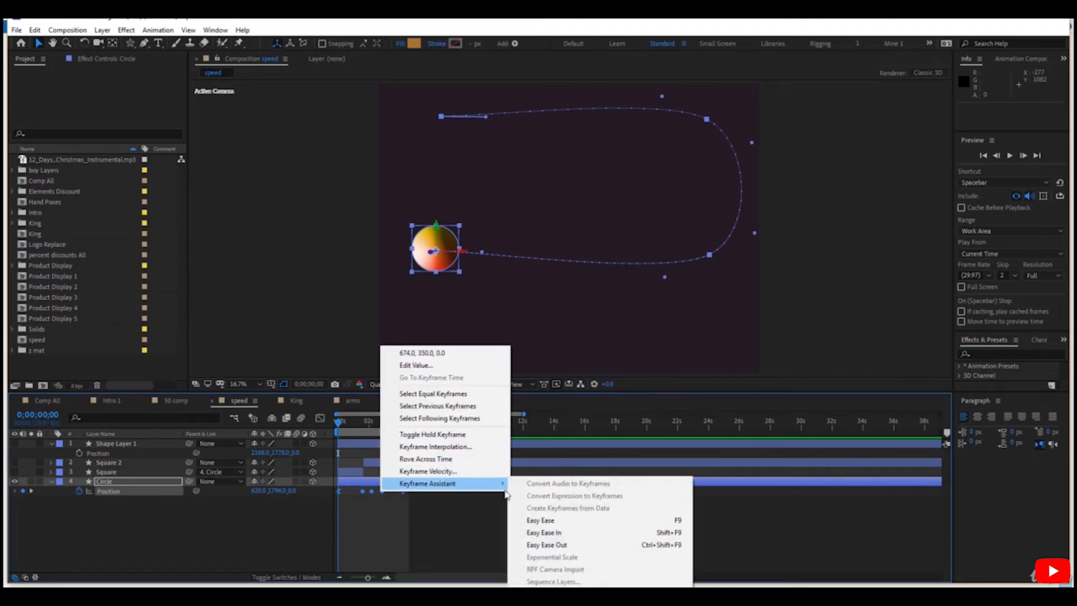
click(551, 521)
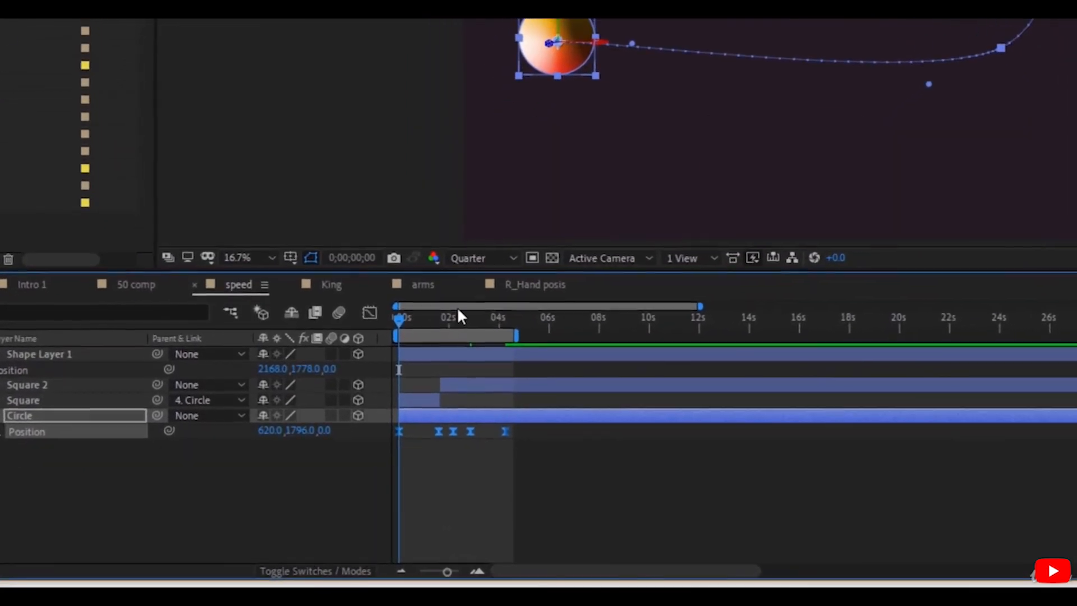
key(F9)
key(space)
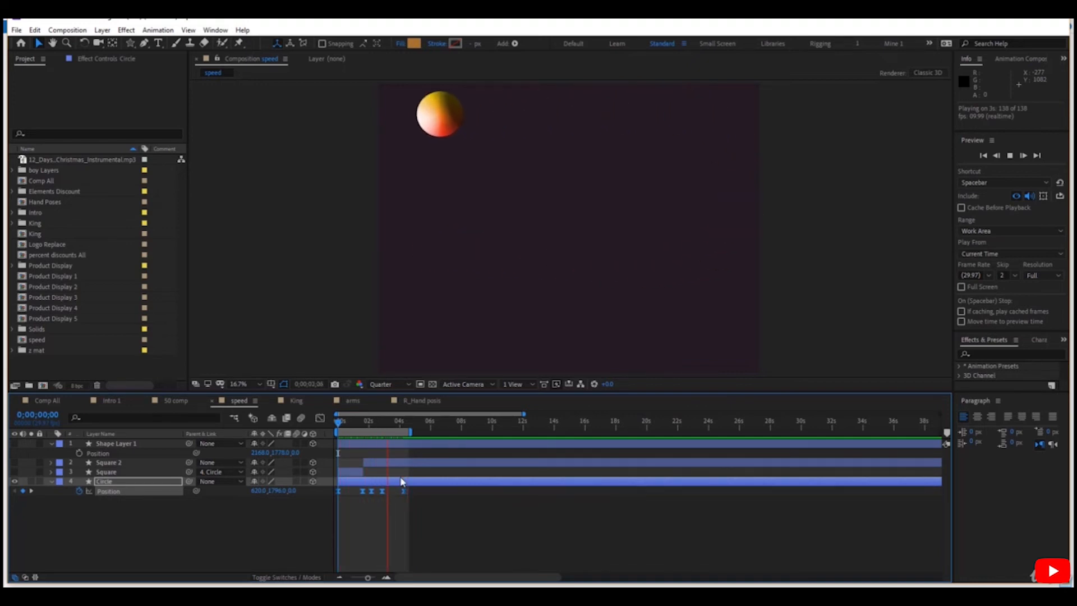
key(space)
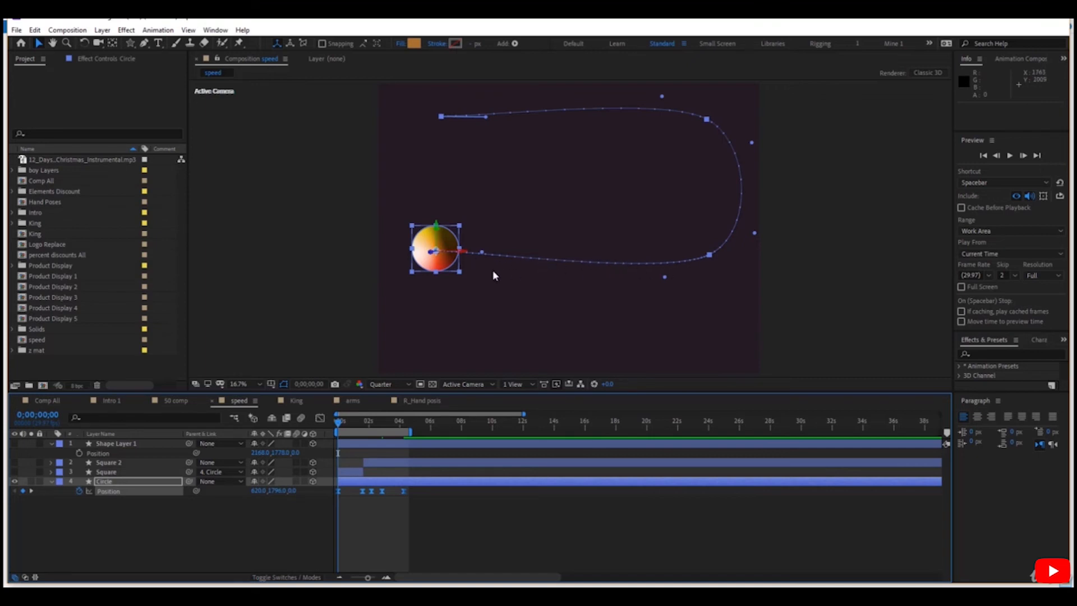
- Show the Circle's position speed graph in the Graph Editor and examine the graph type options and curve shape
click(364, 501)
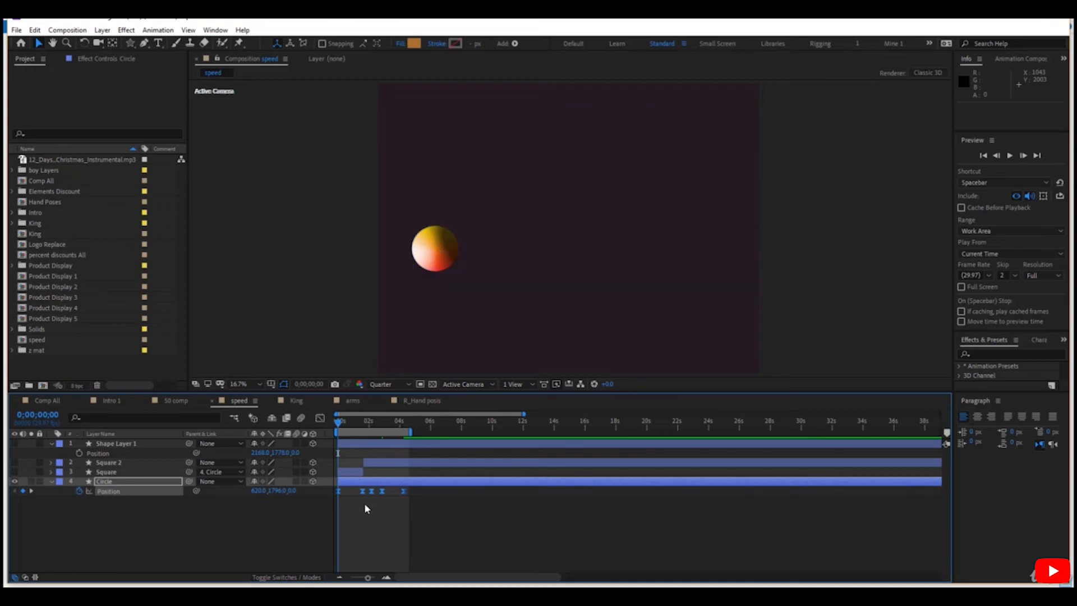
click(363, 491)
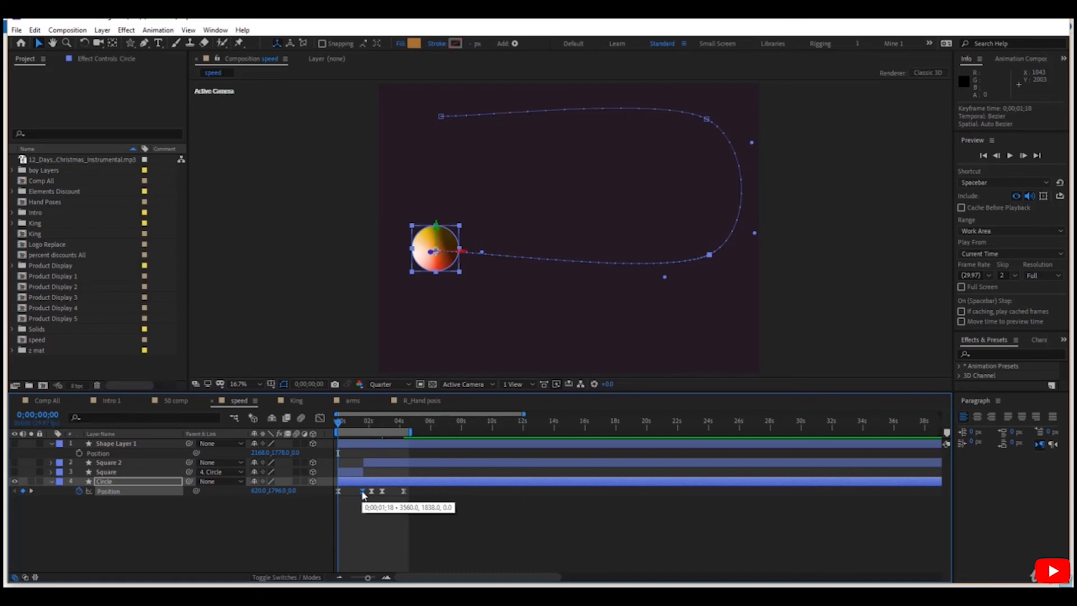
click(319, 418)
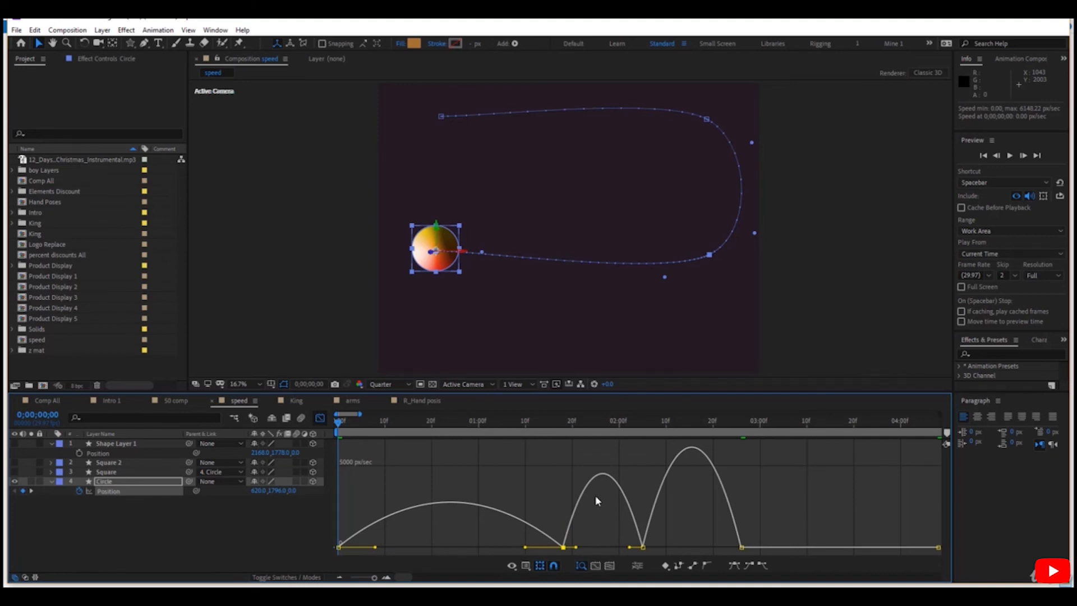
click(529, 566)
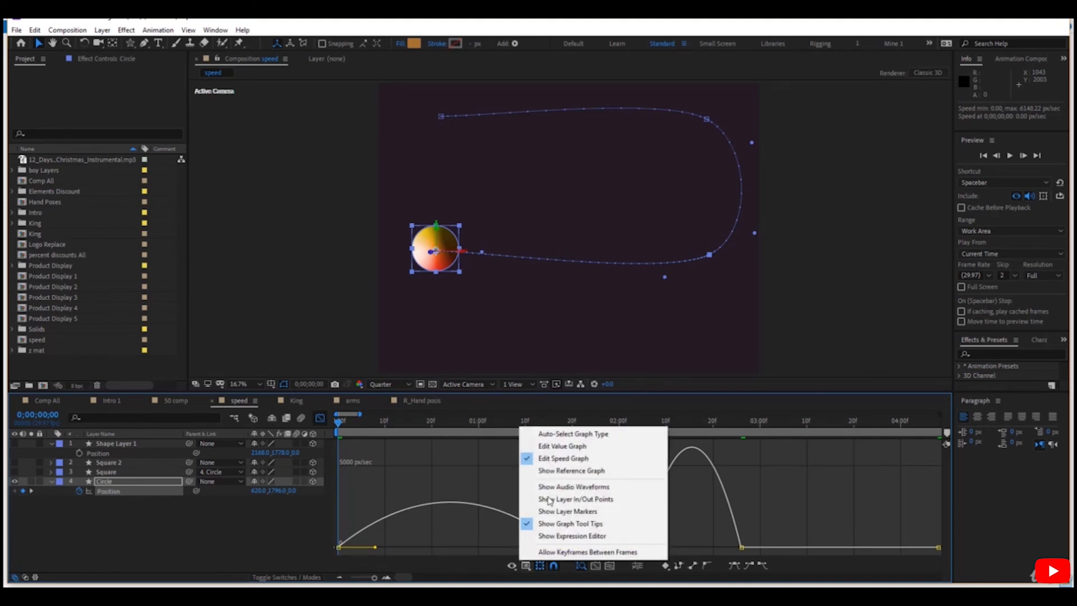
click(483, 539)
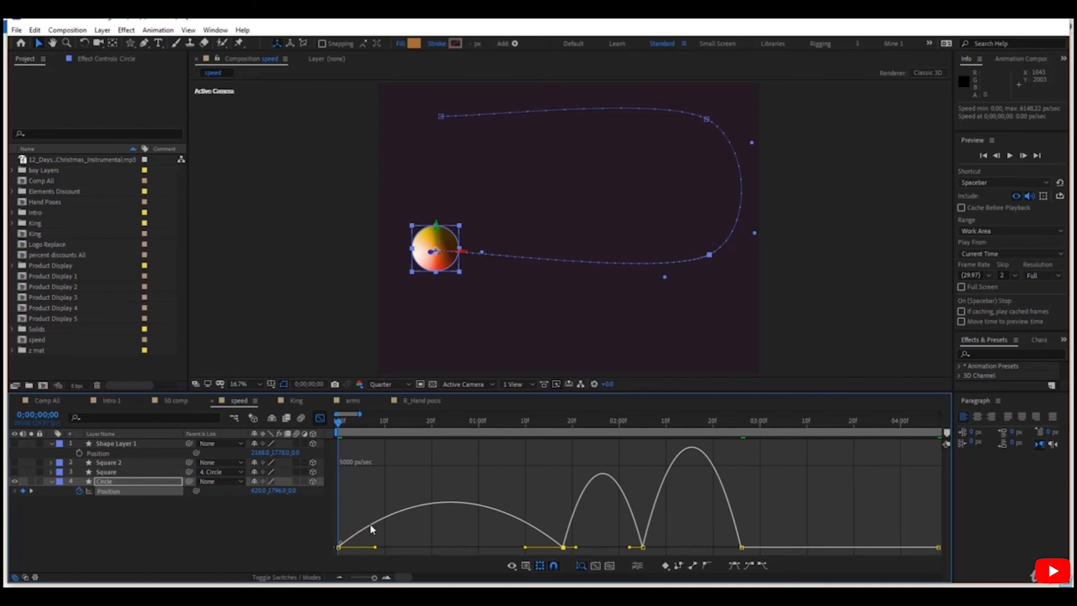
mouse_move(340, 548)
- Undo the easing and timing changes made to the Circle's position keyframes
double_click(469, 494)
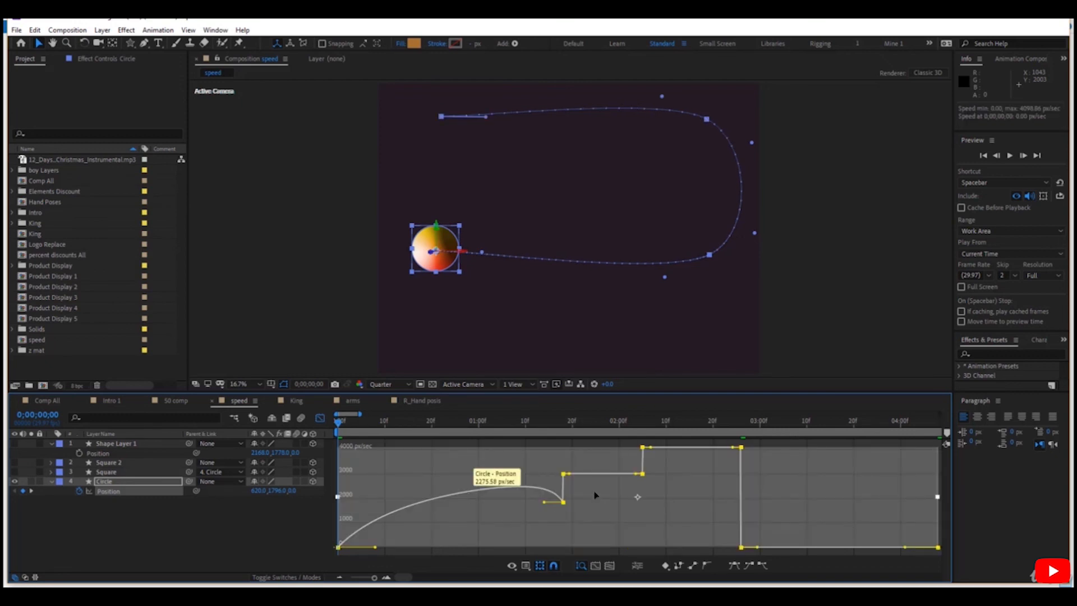
key(ctrl+z)
key(ctrl+z)
key(ctrl+z)
key(ctrl+z)
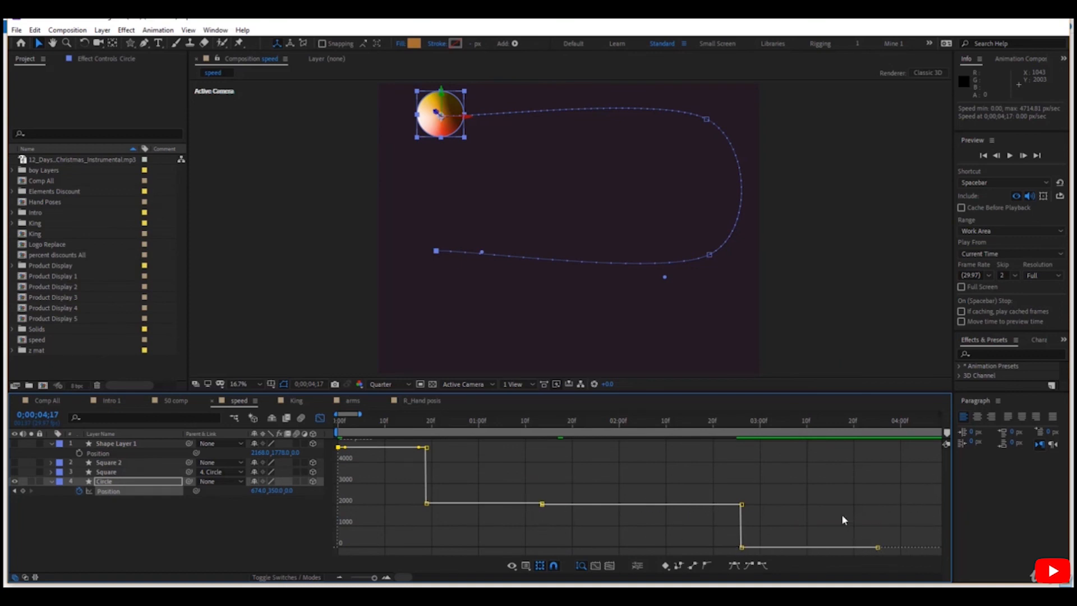
drag(931, 472, 432, 527)
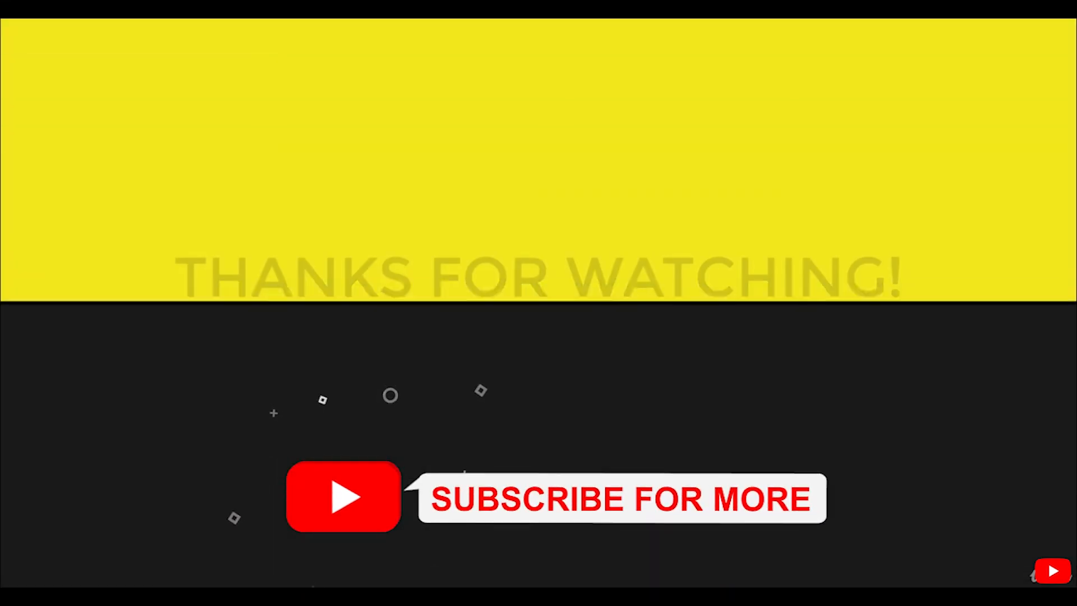